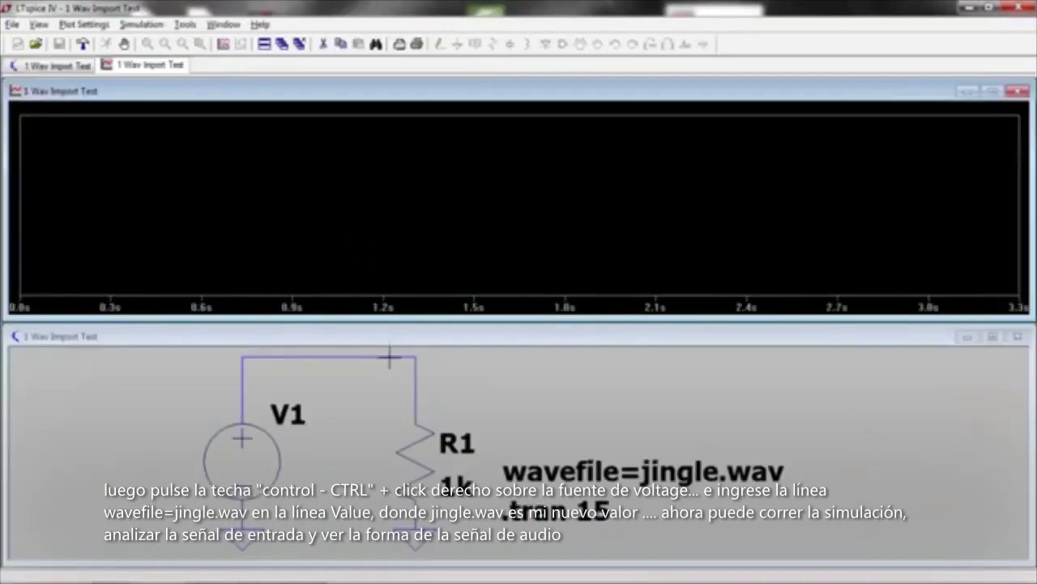
Probe the top wire of the jingle.wav circuit to plot its imported audio voltage
click(394, 355)
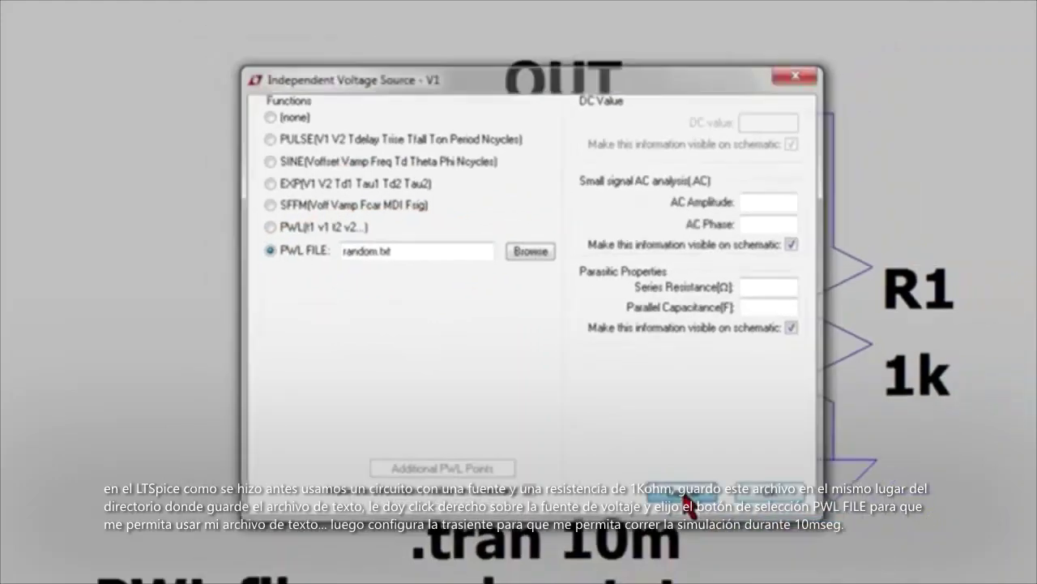
click(685, 506)
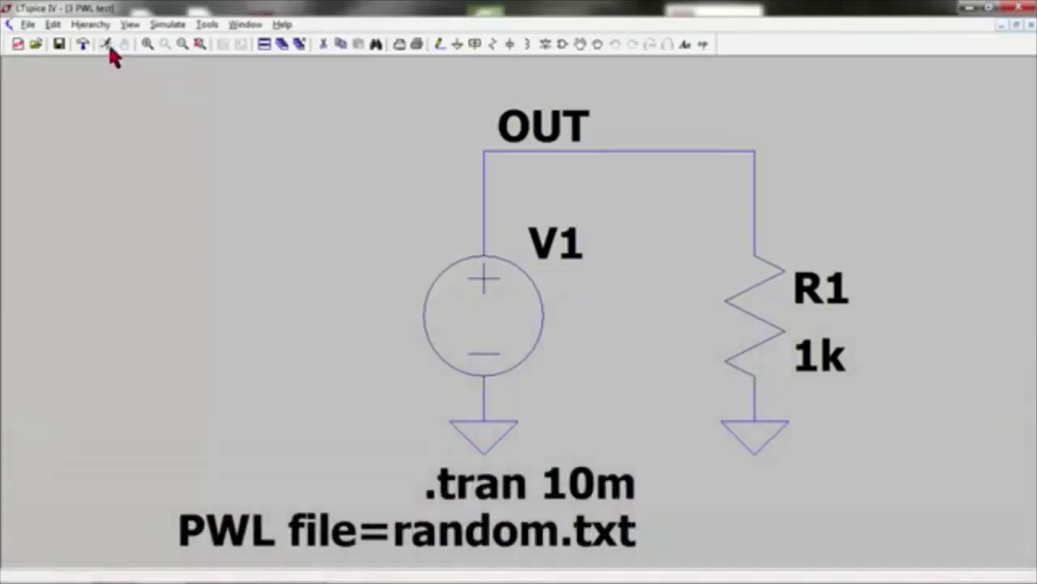
Run the 10 ms transient, plot V(out), and zoom in on the stretch near 3.3 ms
click(107, 44)
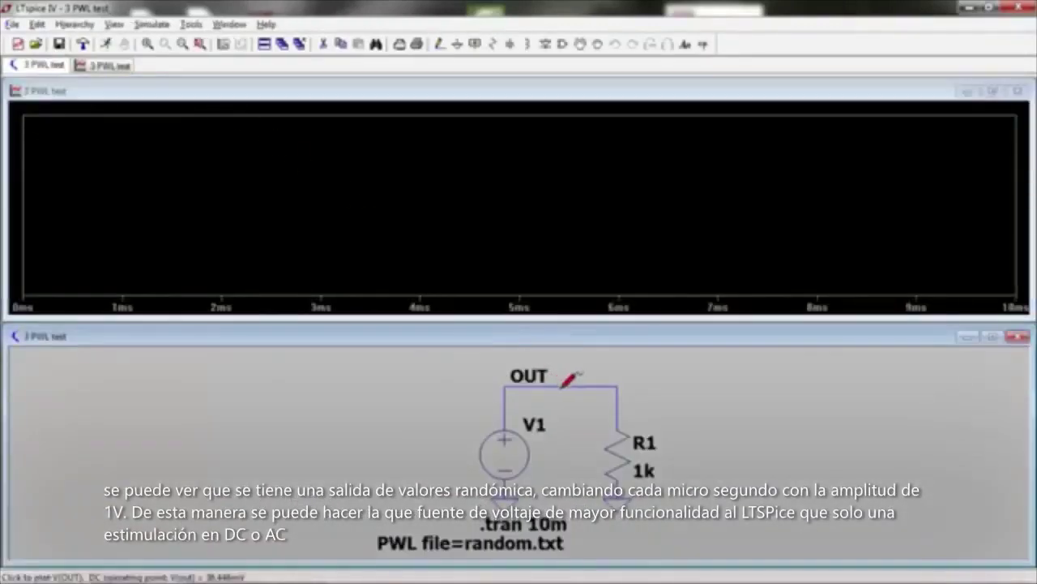
click(563, 386)
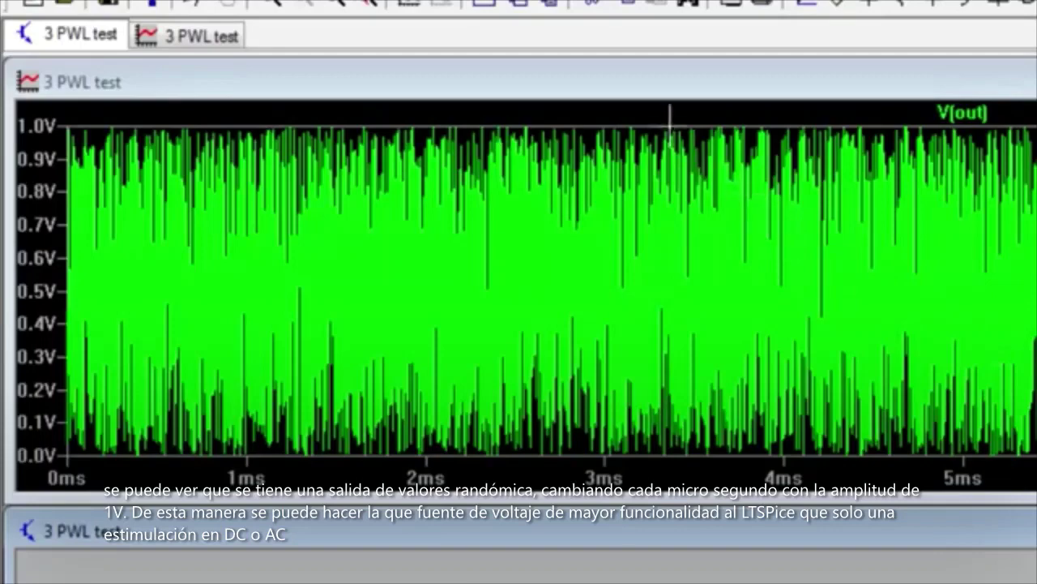
mouse_move(667, 122)
mouse_down()
mouse_move(740, 345)
mouse_move(762, 466)
mouse_up()
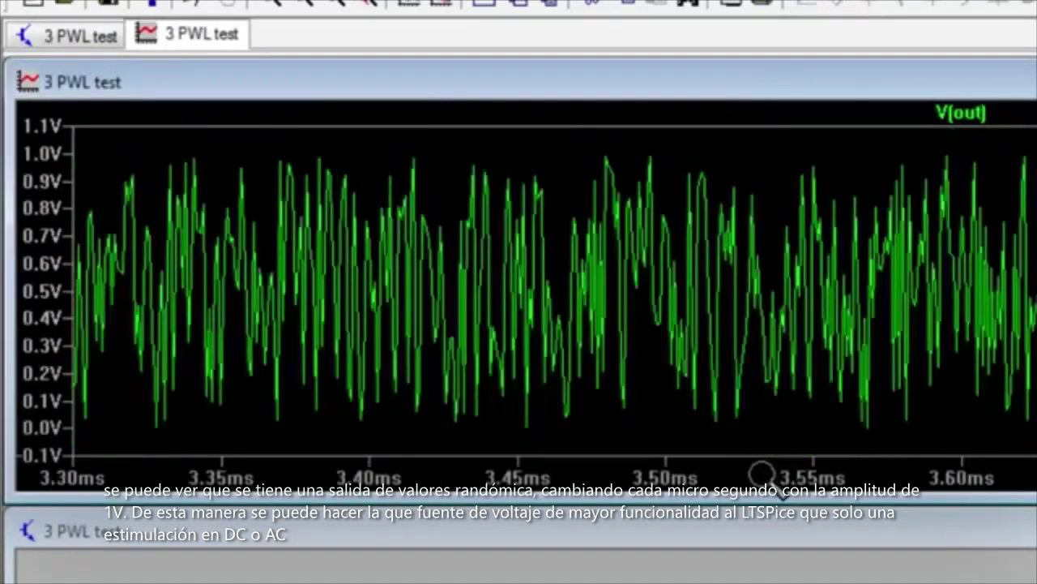